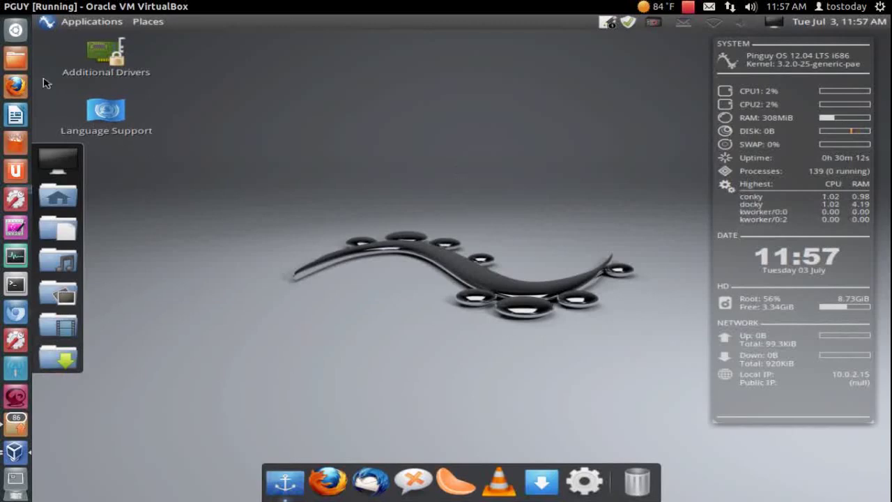
Step: Search the host system's applications for "vir" and return to the virtual machine
left_click(16, 30)
type("vir")
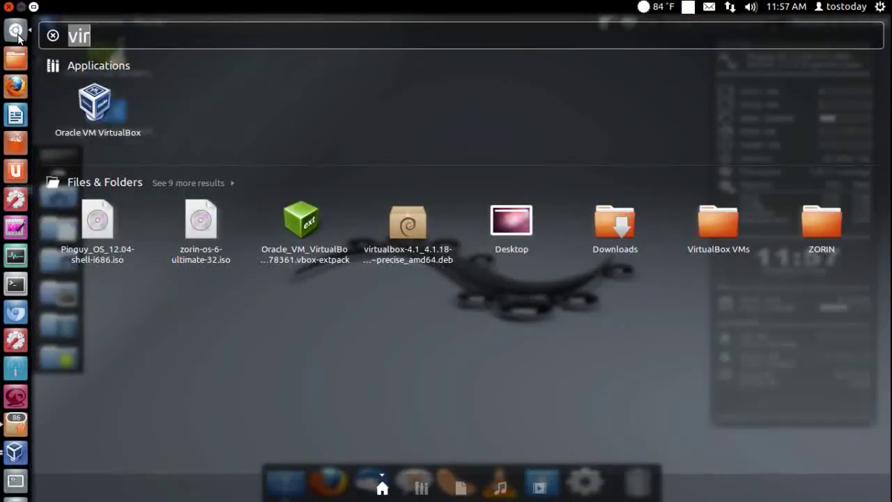
left_click(17, 34)
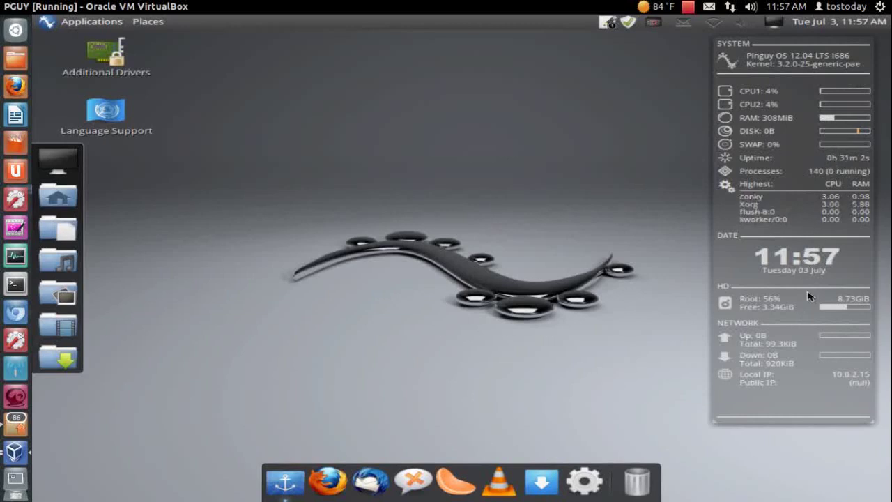
Step: Examine the calendar, system, sound, network and messaging indicators of the Pinguy OS desktop one after another
left_click(854, 24)
left_click(853, 24)
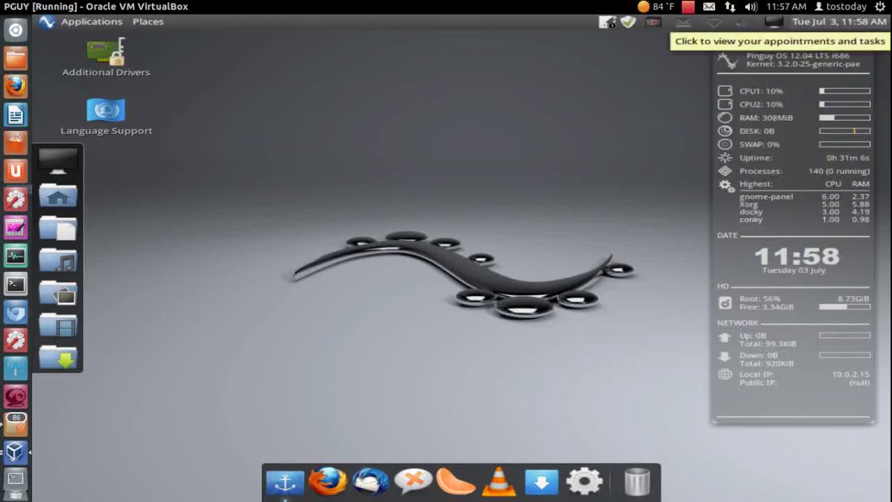
left_click(773, 23)
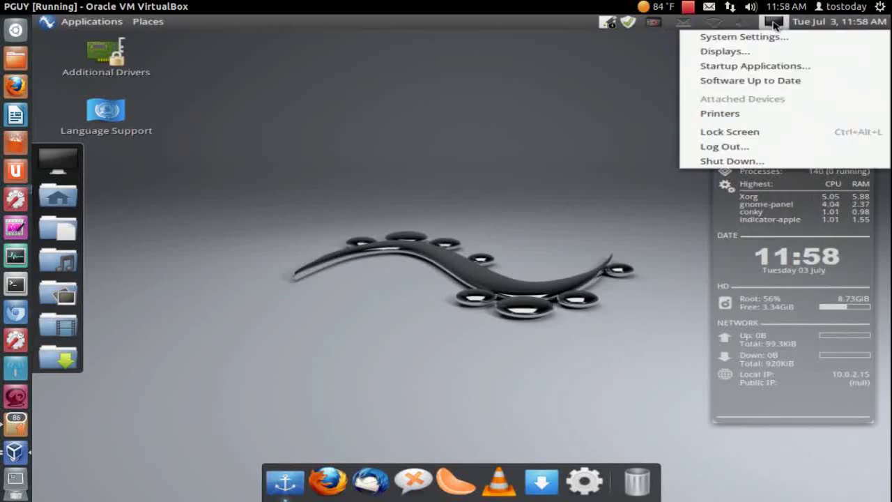
left_click(773, 23)
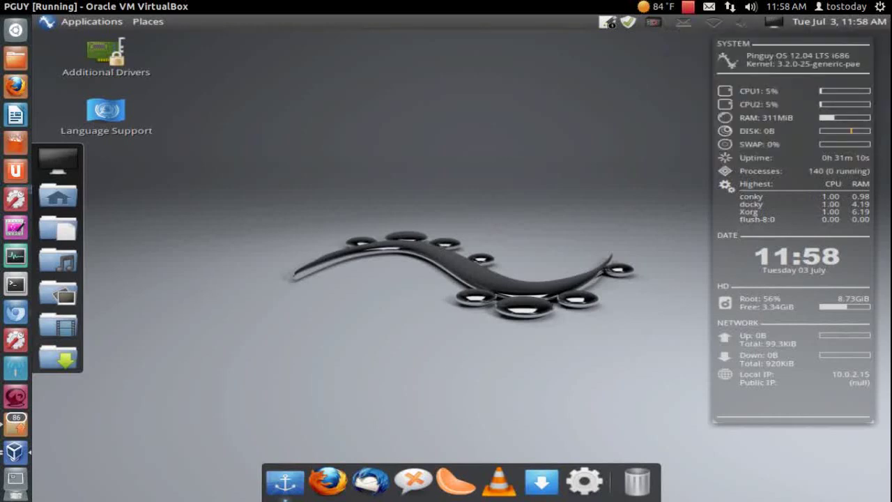
left_click(751, 23)
left_click(745, 23)
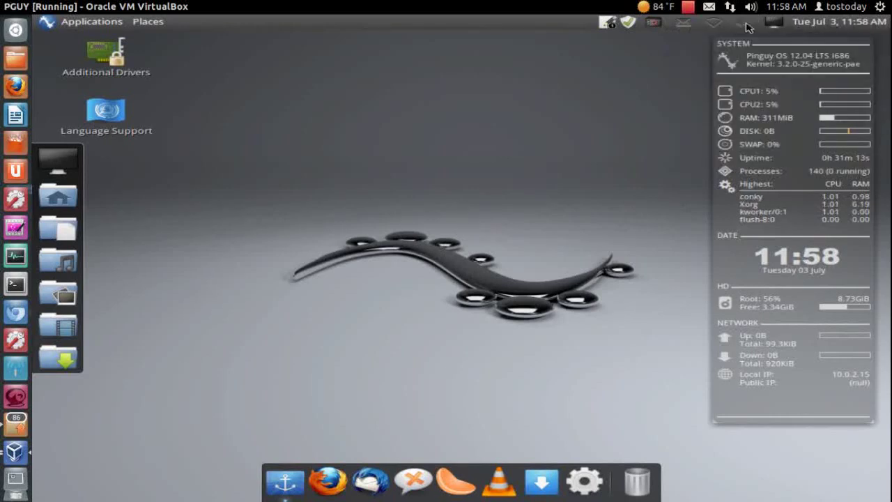
left_click(714, 25)
left_click(713, 25)
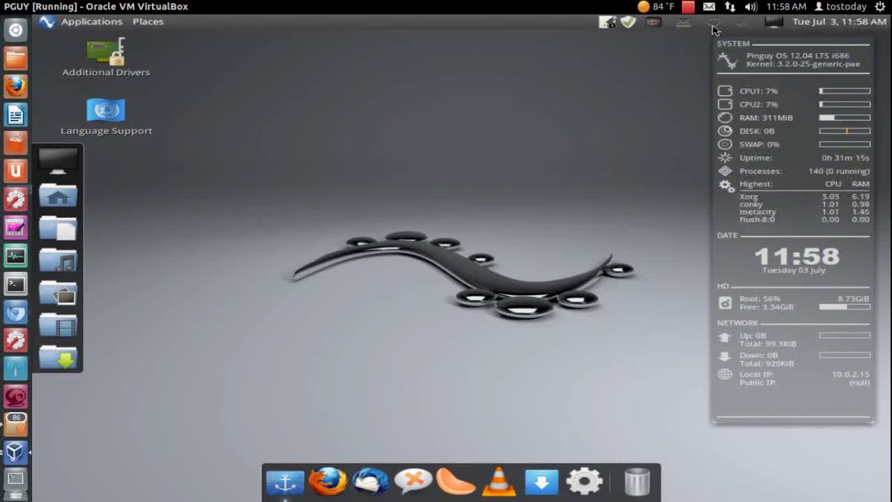
left_click(690, 23)
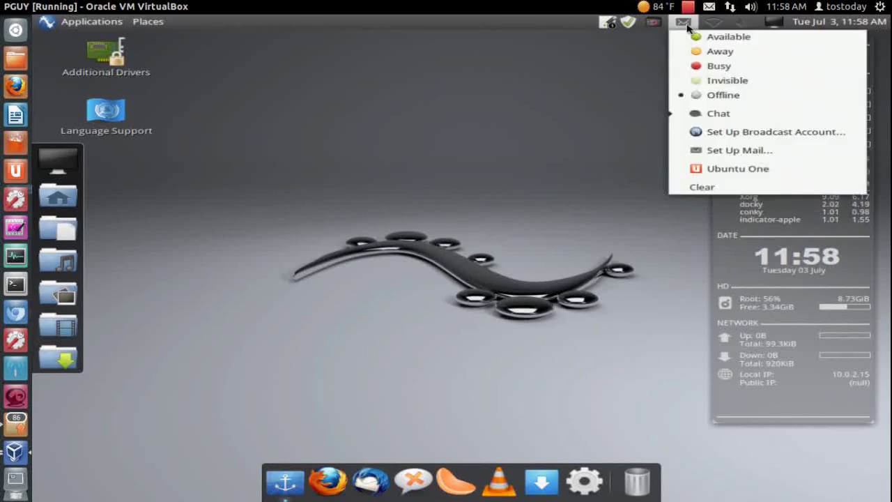
Step: Review the General, Flickr, Webshots and Advanced preferences of Webilder and accept them unchanged
left_click(658, 23)
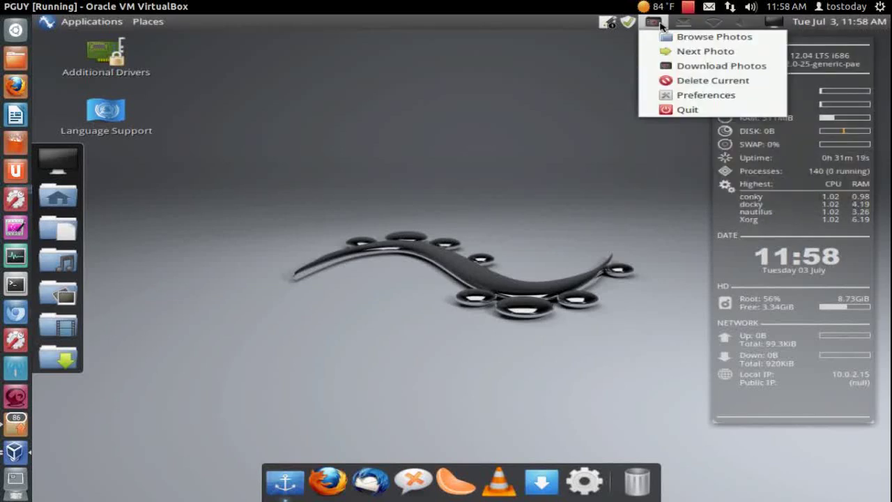
left_click(673, 96)
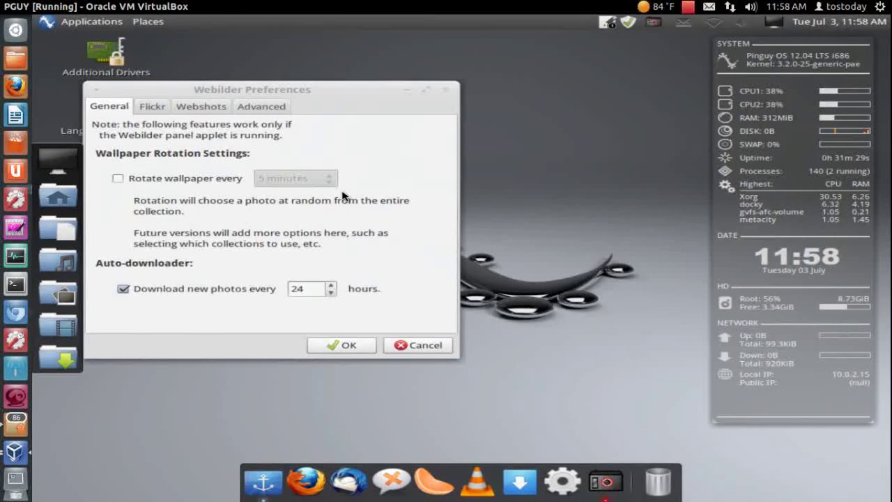
left_click(151, 107)
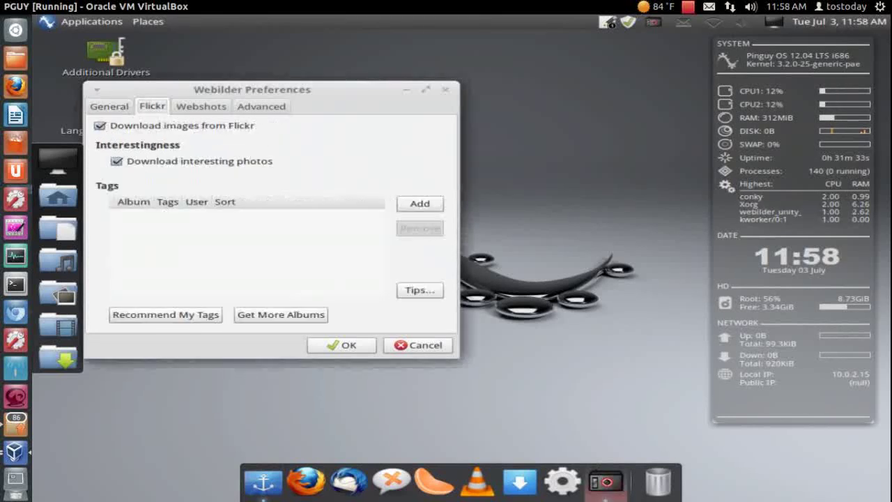
left_click(192, 111)
left_click(260, 108)
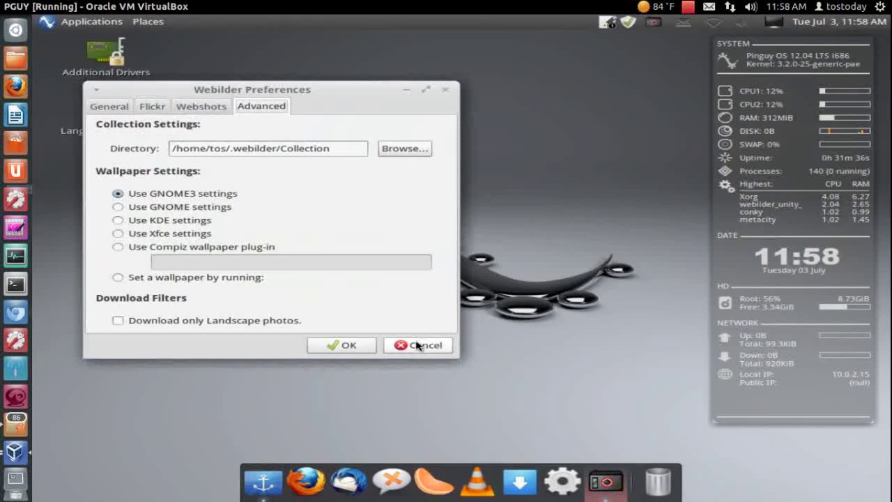
left_click(343, 345)
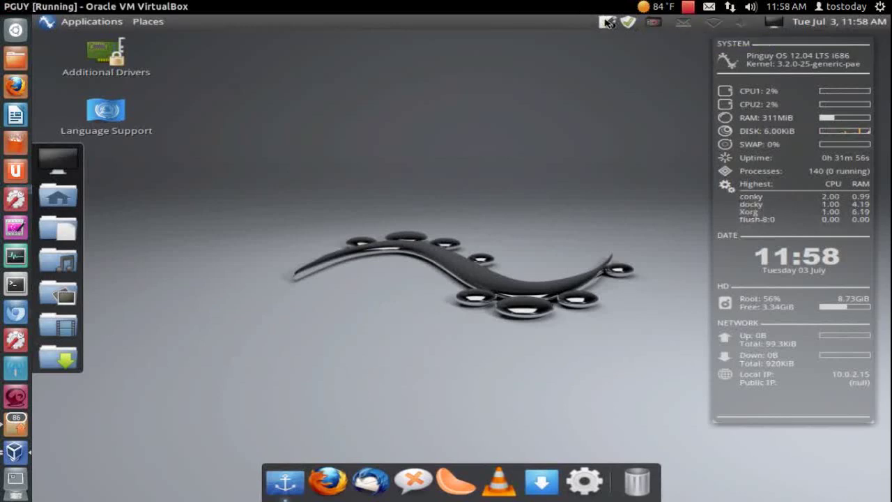
Step: Show the list of recent desktop notifications and dismiss it
left_click(608, 23)
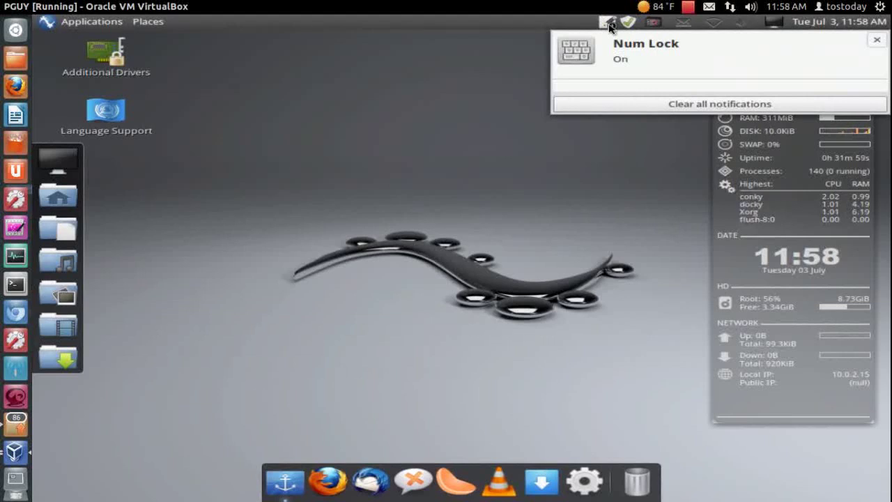
left_click(610, 26)
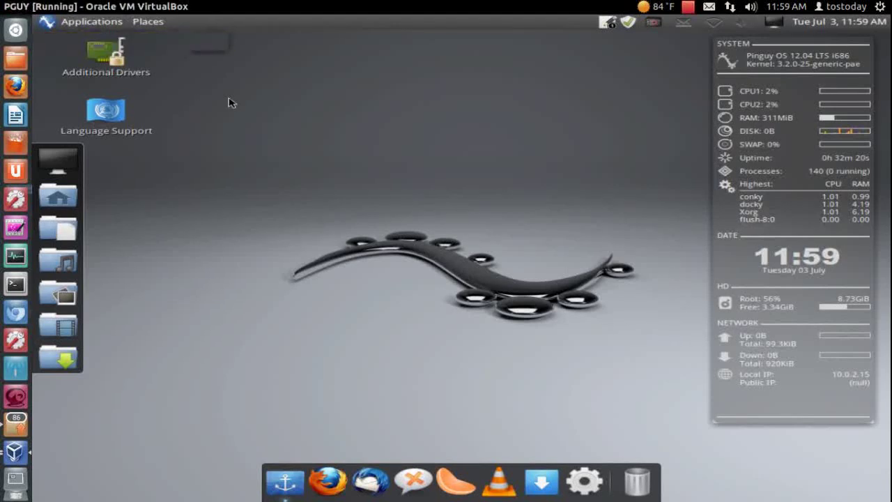
Step: Look through the available wallpapers in the desktop background settings and close the Appearance window
right_click(372, 141)
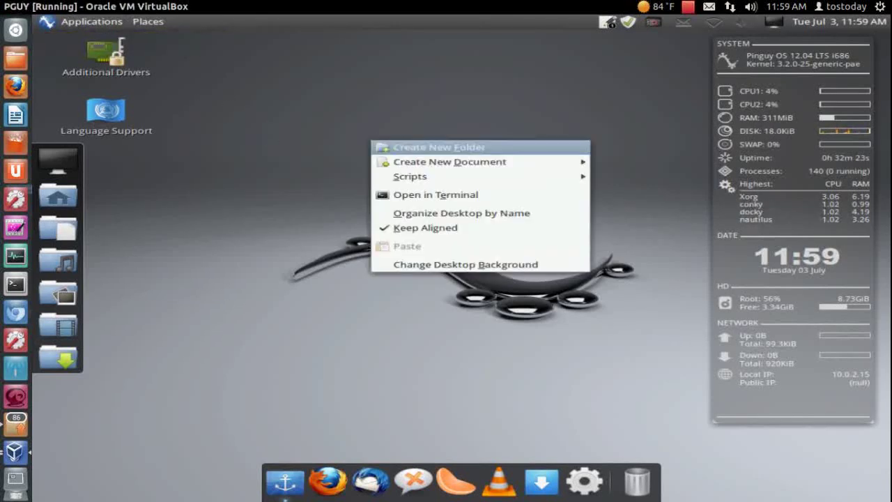
left_click(464, 270)
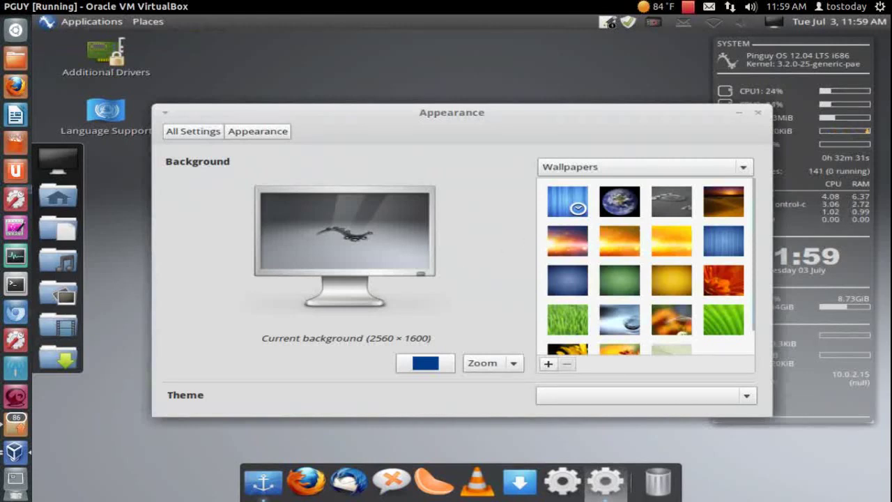
mouse_move(763, 245)
scroll(763, 246, "down", 2)
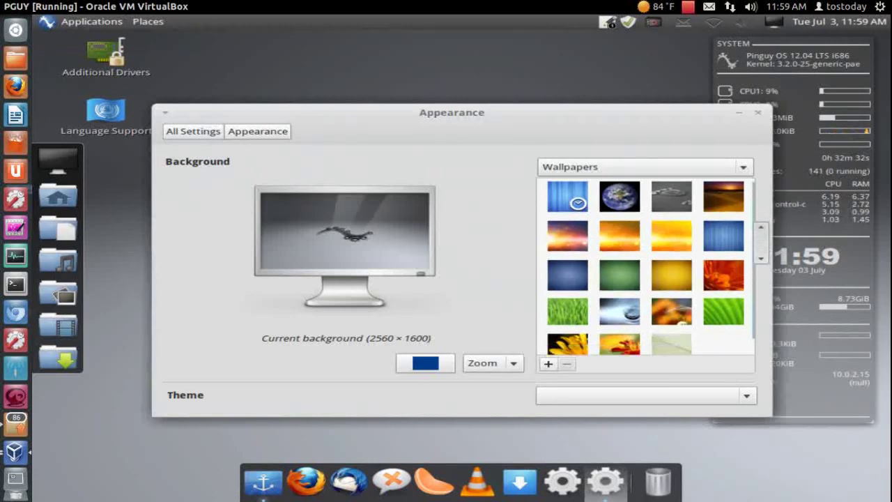
scroll(762, 327, "up", 2)
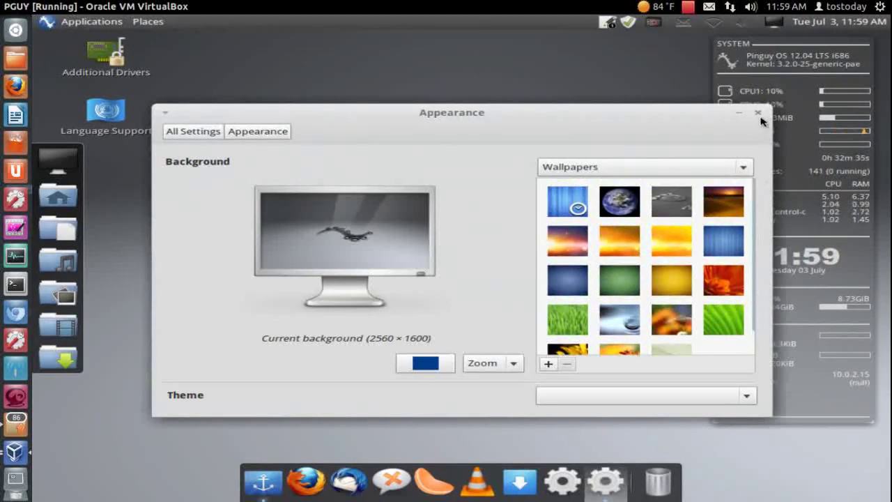
left_click(759, 115)
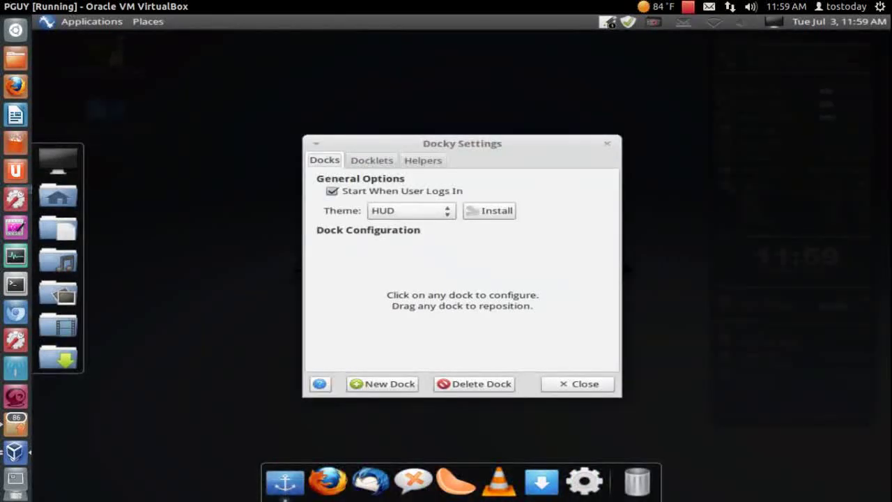
Step: Close the Docky Settings dialog
left_click(570, 384)
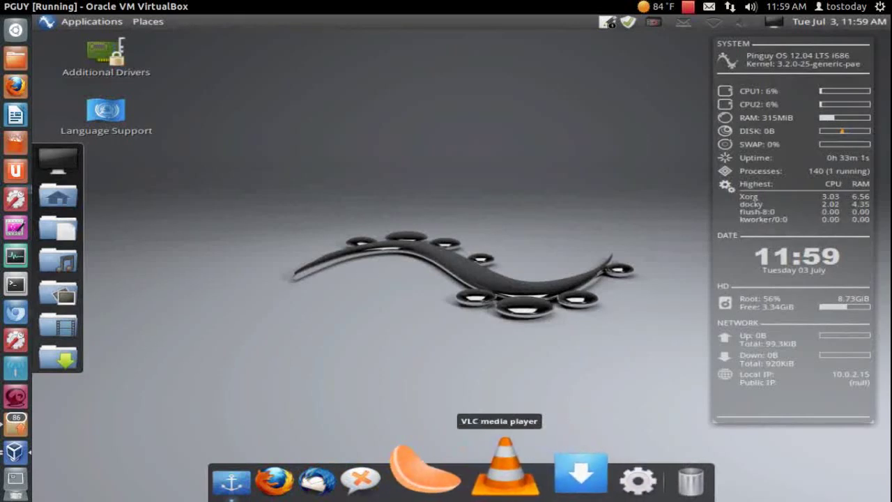
Step: Launch the Clementine music player, view its Files, Internet, Devices and Song info sections, and close its window
left_click(460, 468)
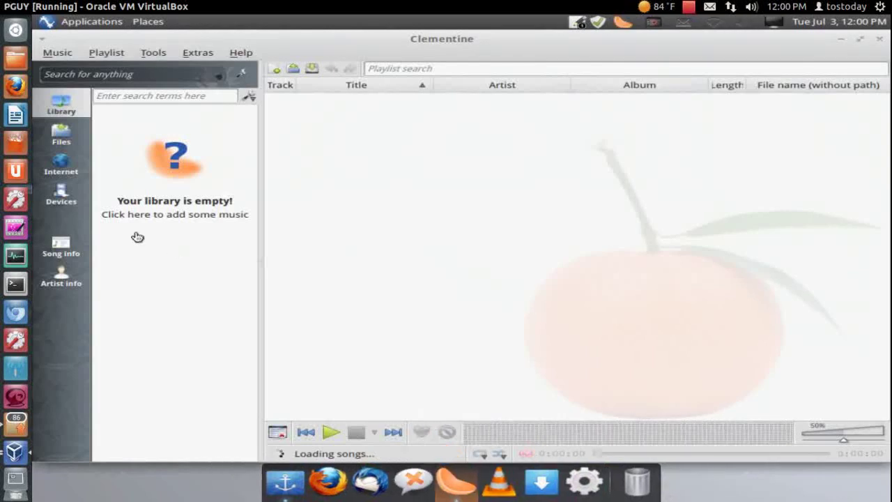
left_click(61, 134)
left_click(62, 165)
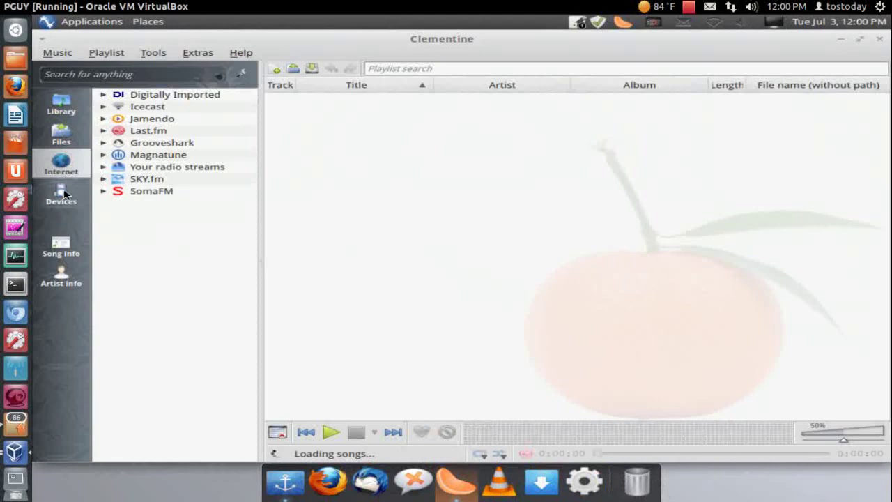
left_click(62, 195)
left_click(61, 247)
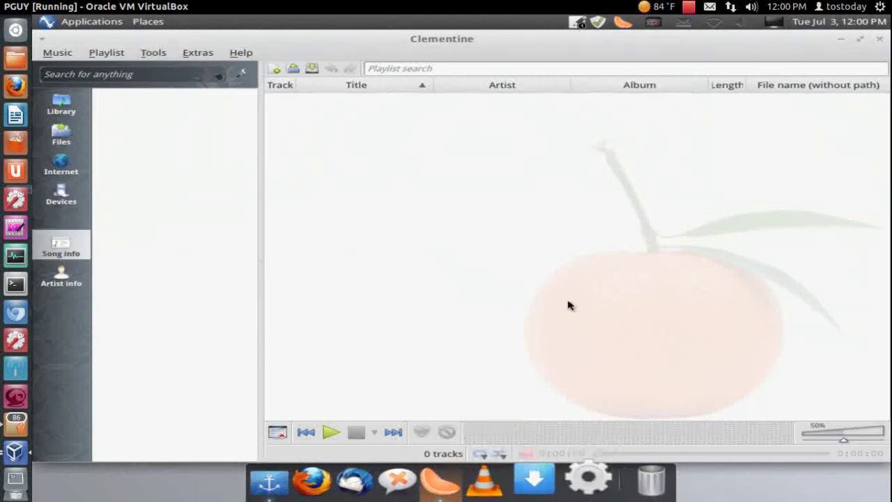
left_click(879, 38)
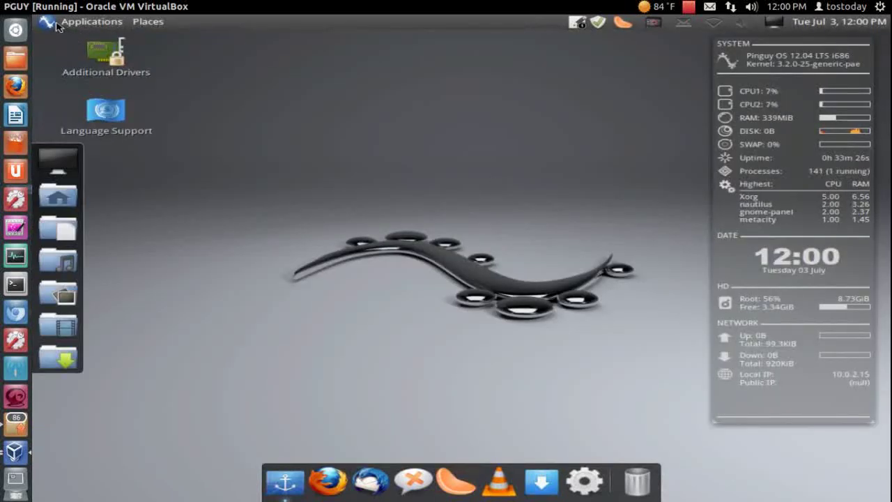
Step: Launch the Cardapio launcher from the Accessories applications
left_click(59, 26)
mouse_move(59, 38)
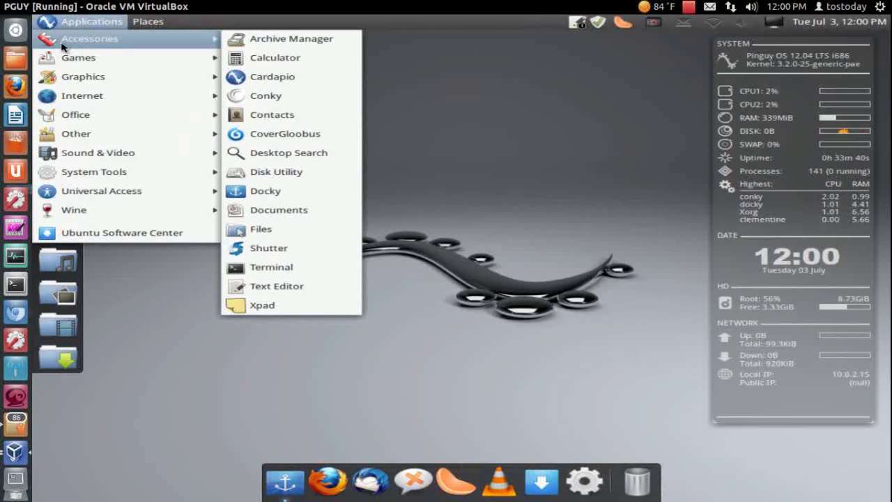
left_click(283, 81)
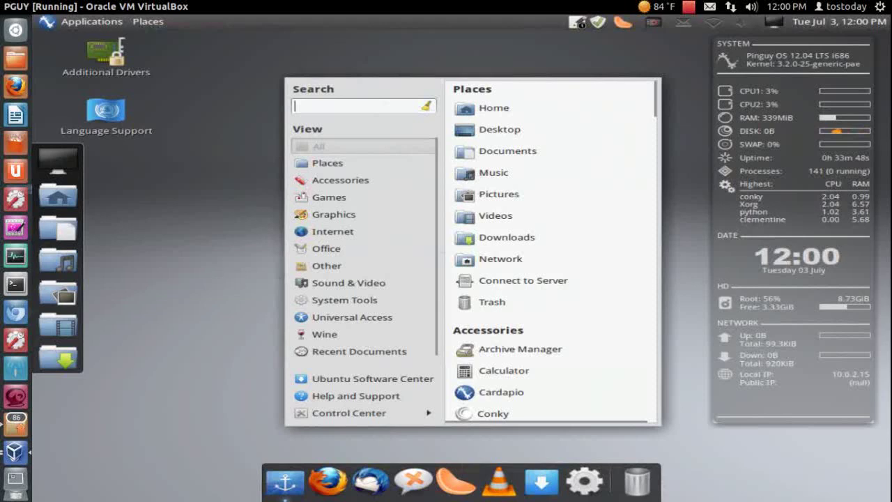
Step: Reopen Cardapio, search it for "pl", and close it
left_click(87, 21)
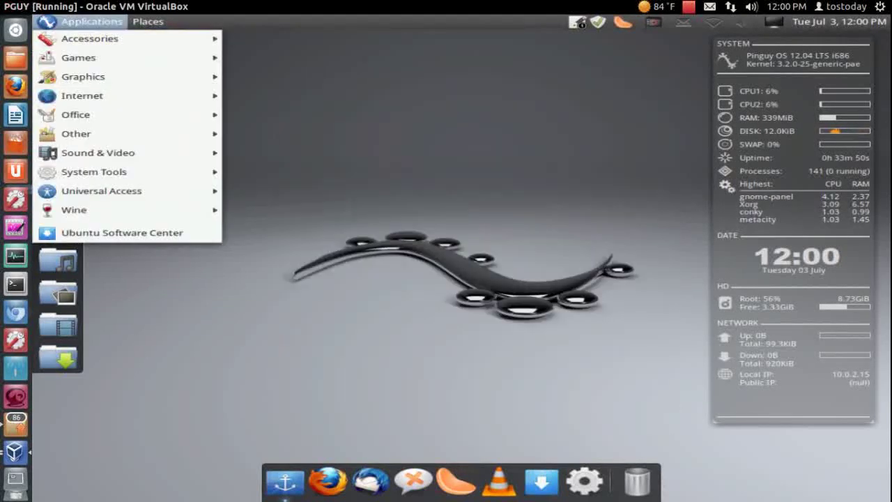
left_click(49, 22)
left_click(49, 23)
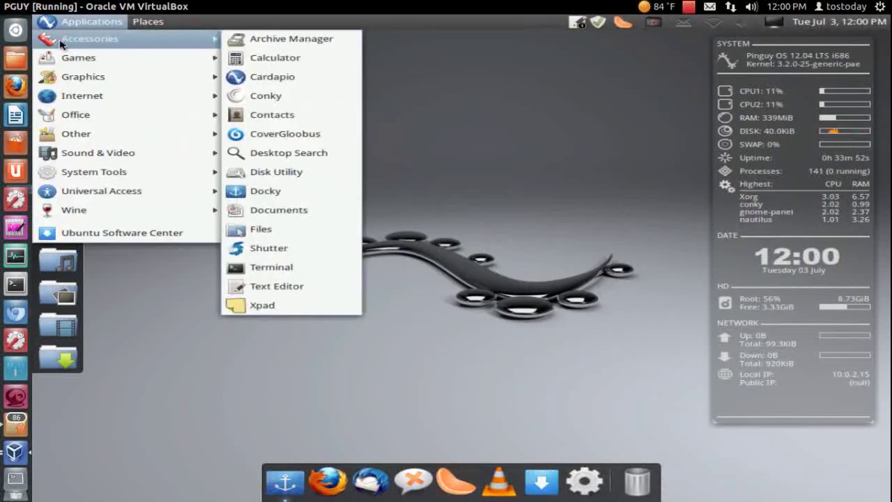
left_click(254, 78)
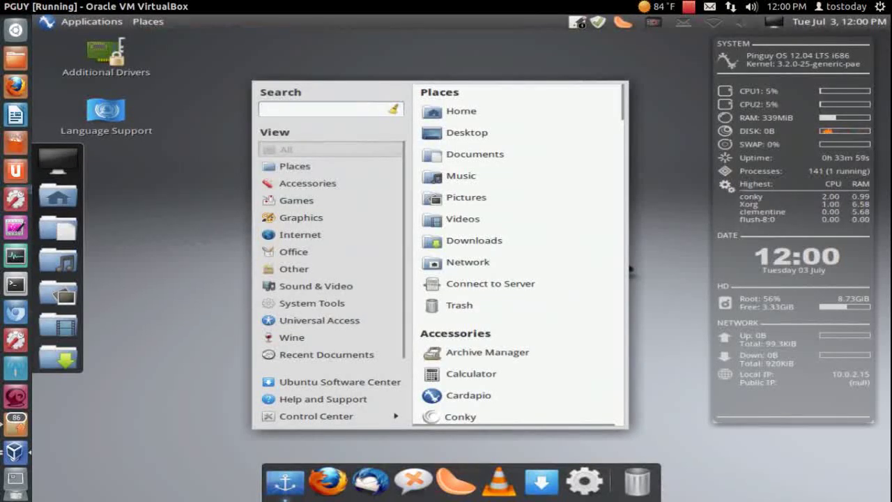
type("pl")
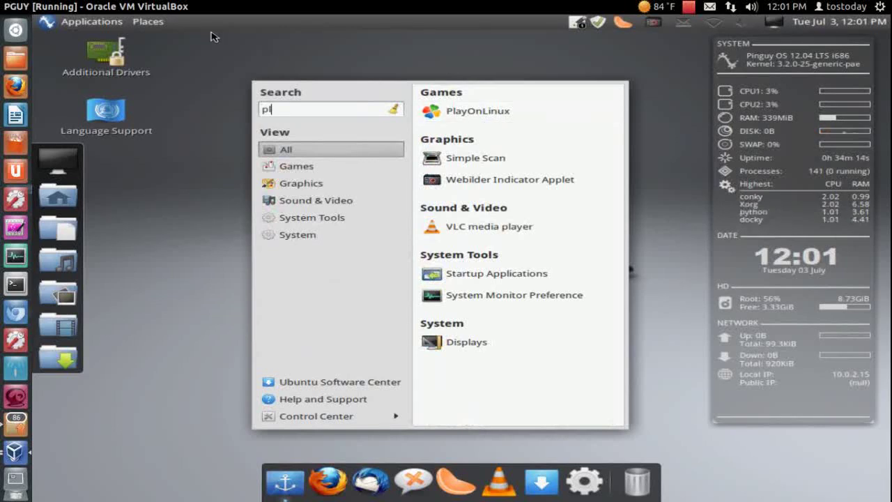
left_click(131, 36)
Step: Look through the applications listed under the Graphics, Internet, Office and Sound & Video categories
left_click(57, 25)
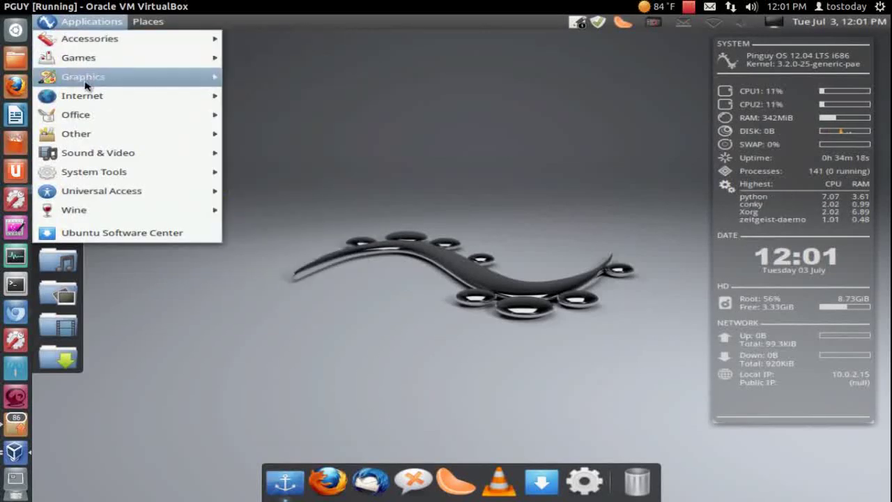
mouse_move(90, 83)
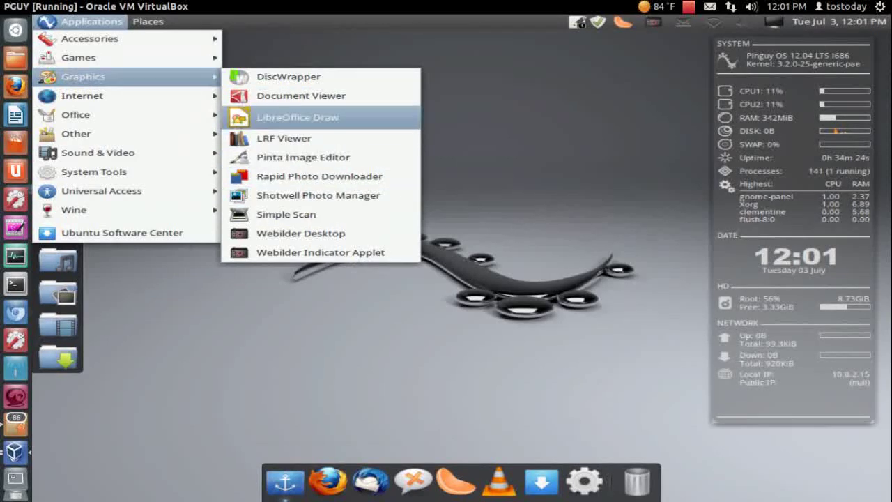
mouse_move(186, 110)
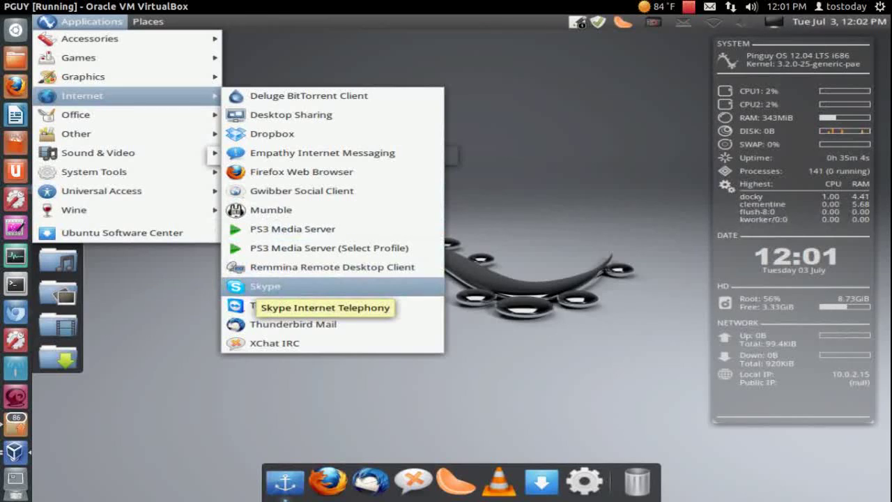
mouse_move(140, 116)
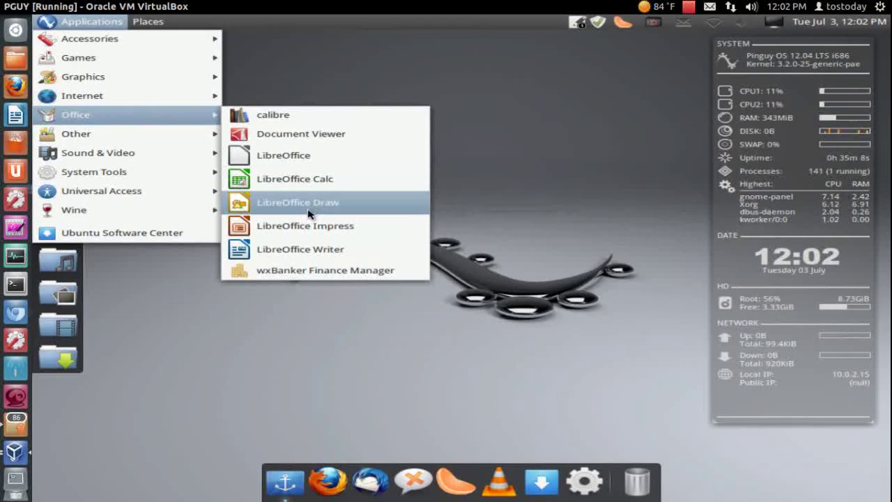
mouse_move(168, 140)
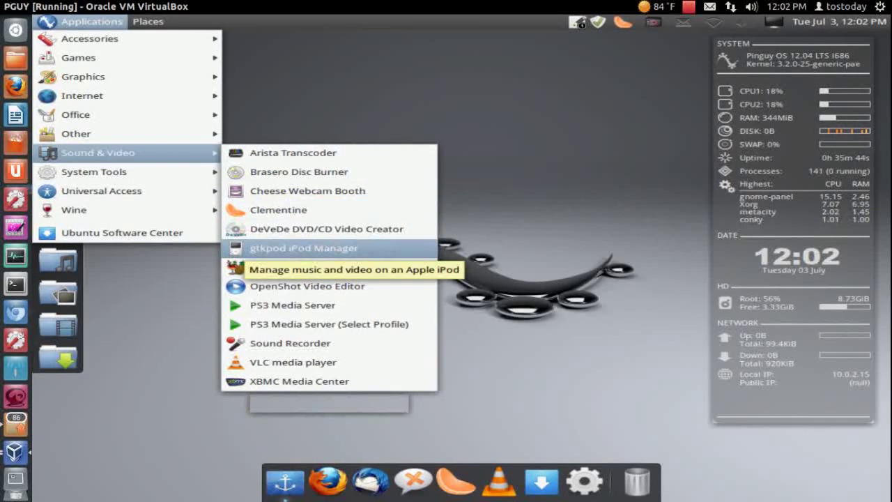
Step: Launch Ubuntu Software Center from the System Tools administration applications, view its Sound & Video category, and close it
mouse_move(111, 171)
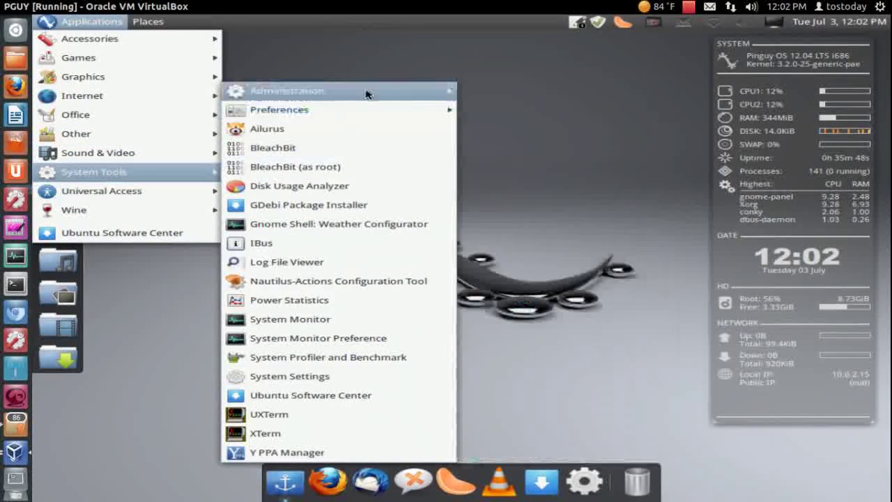
mouse_move(279, 91)
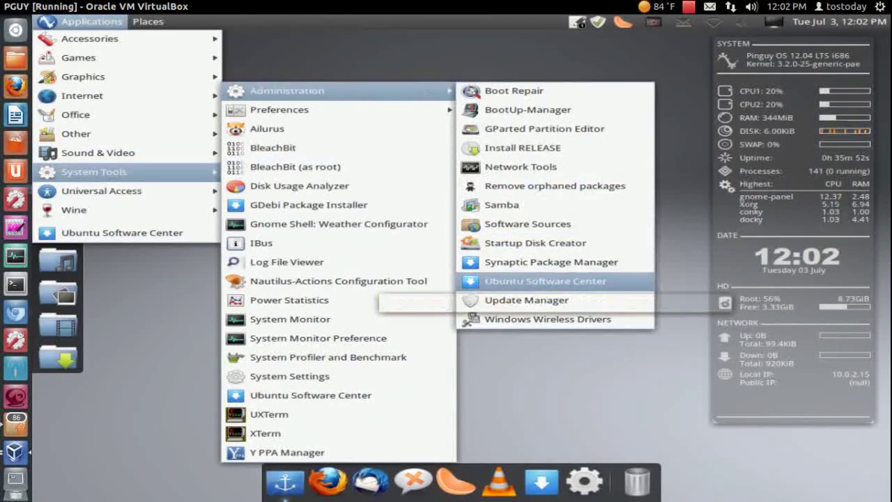
left_click(582, 281)
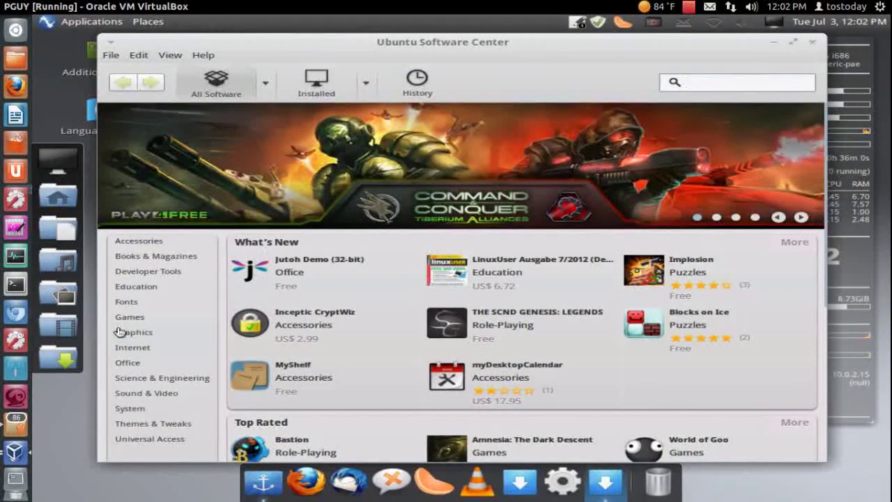
left_click(121, 393)
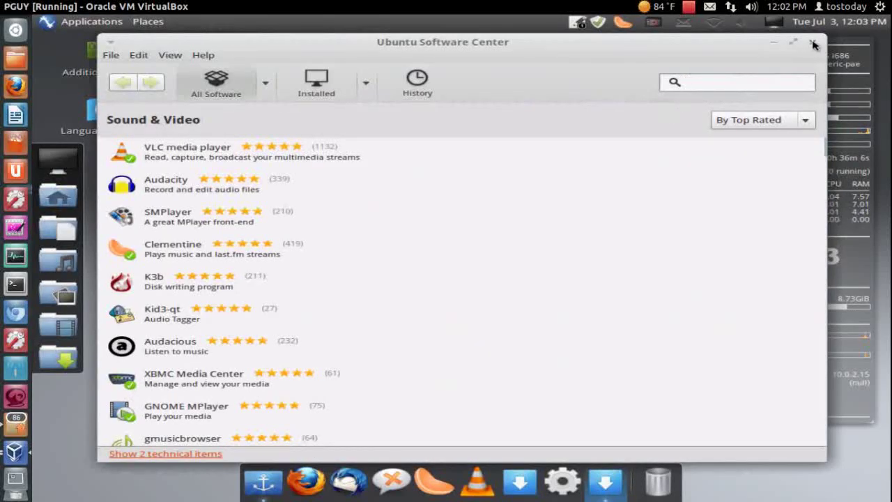
left_click(812, 42)
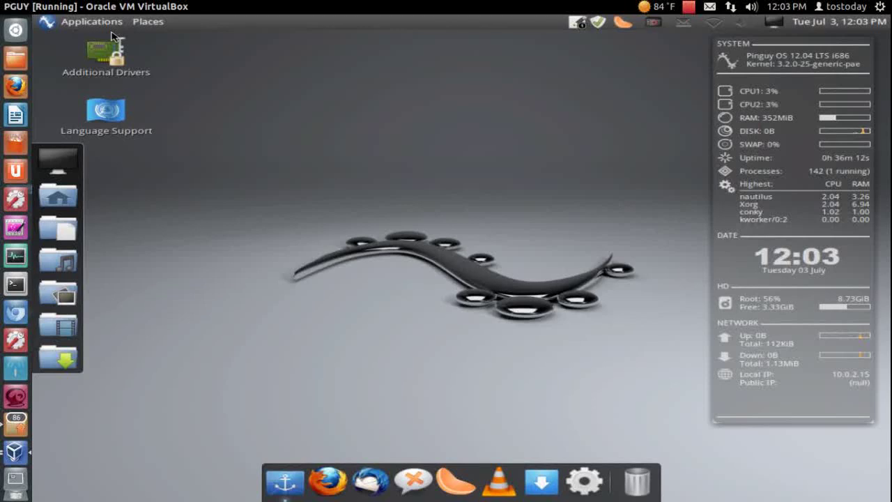
Step: Launch Disk Utility from the System Tools preferences, view the PATA Host Adapter details, and close the window
left_click(56, 29)
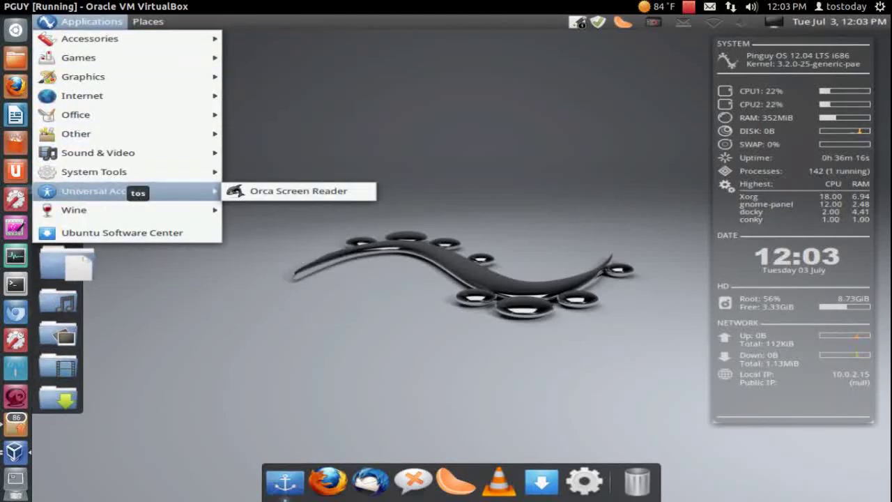
mouse_move(126, 171)
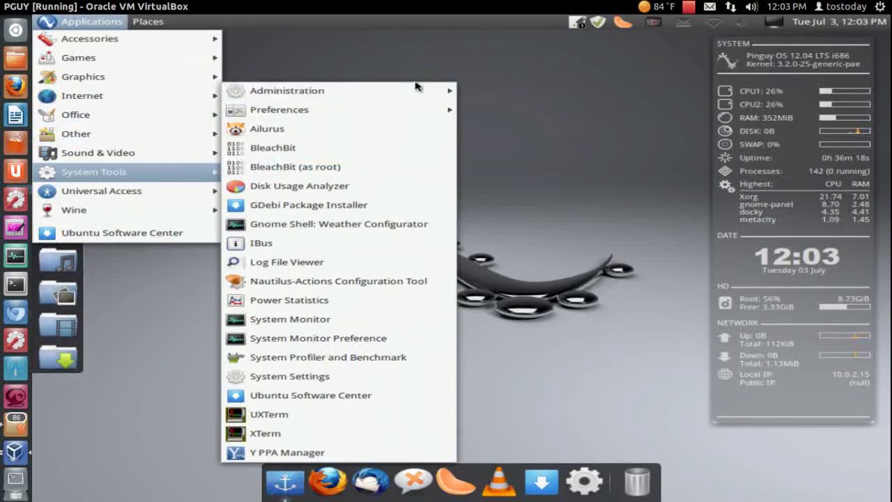
mouse_move(416, 88)
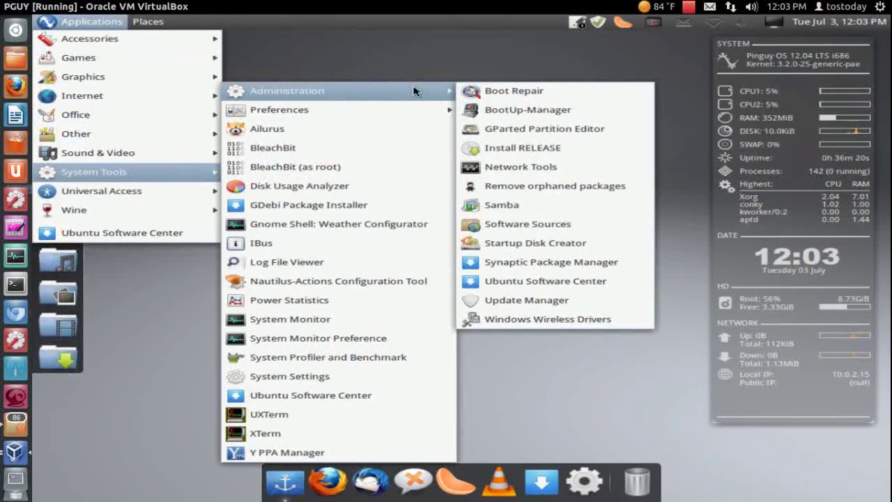
mouse_move(406, 108)
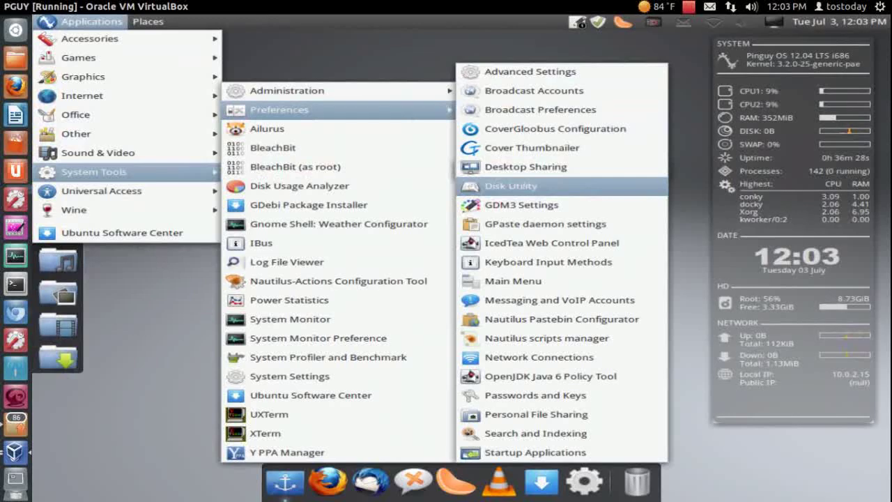
left_click(537, 187)
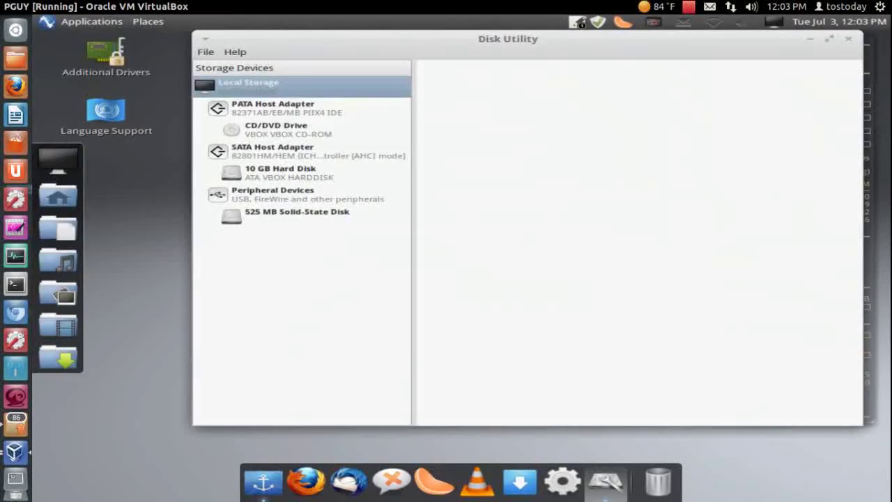
left_click(292, 115)
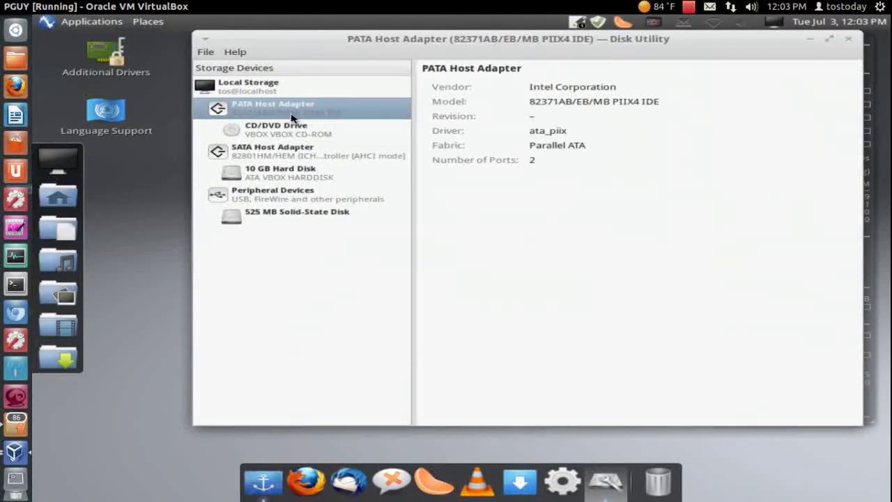
left_click(848, 39)
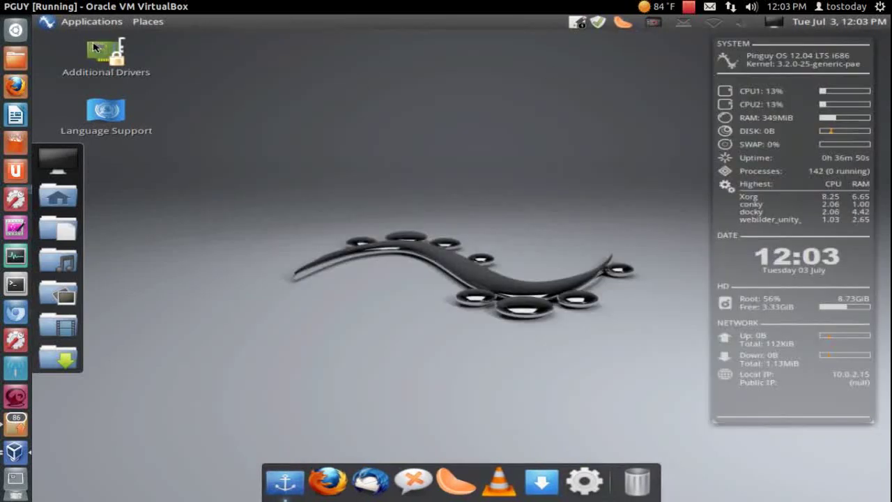
Step: Look through the applications listed under the Universal Access and Wine categories
left_click(67, 25)
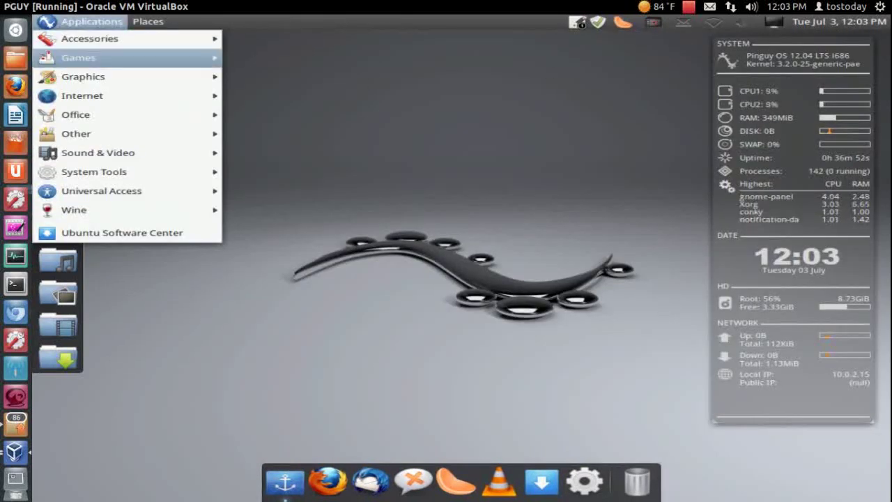
mouse_move(104, 191)
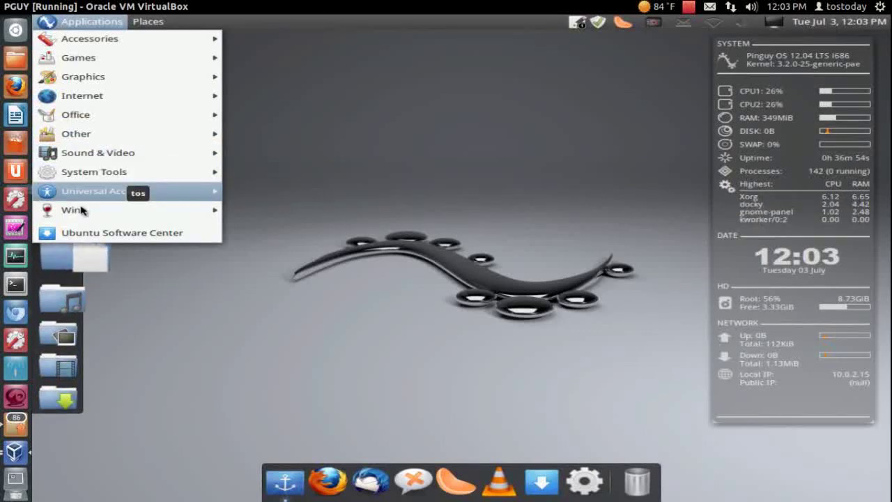
mouse_move(105, 210)
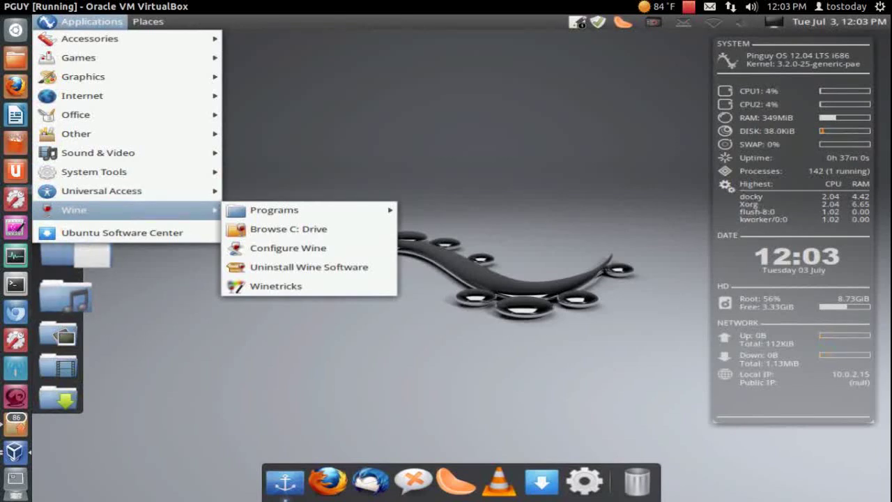
Step: Open the Home Folder from Places, view the About Nautilus information, and close the dialog and file manager window
mouse_move(147, 22)
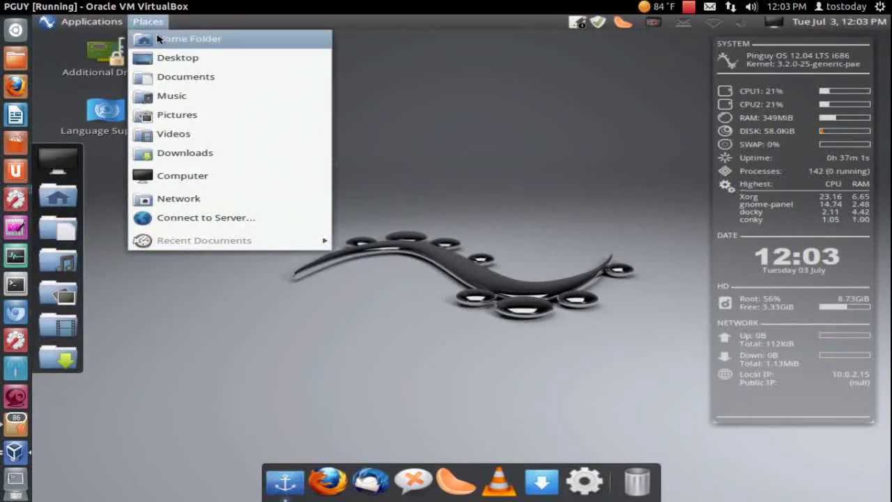
left_click(157, 39)
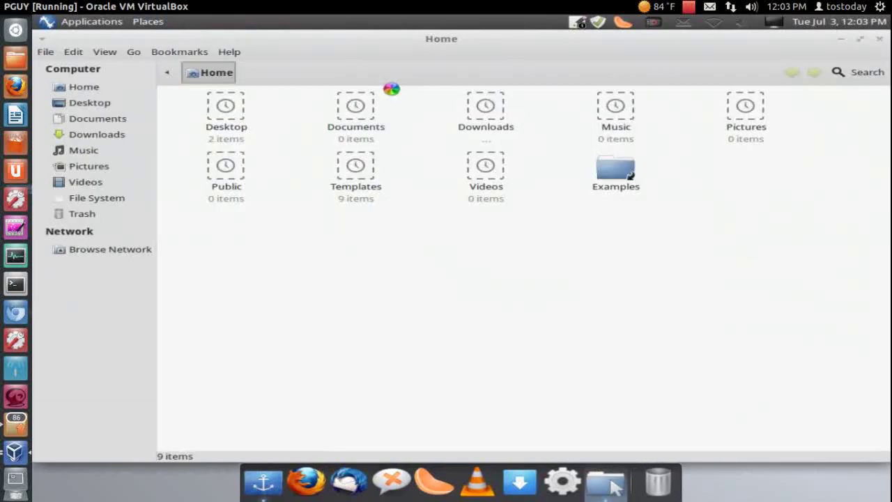
left_click(232, 53)
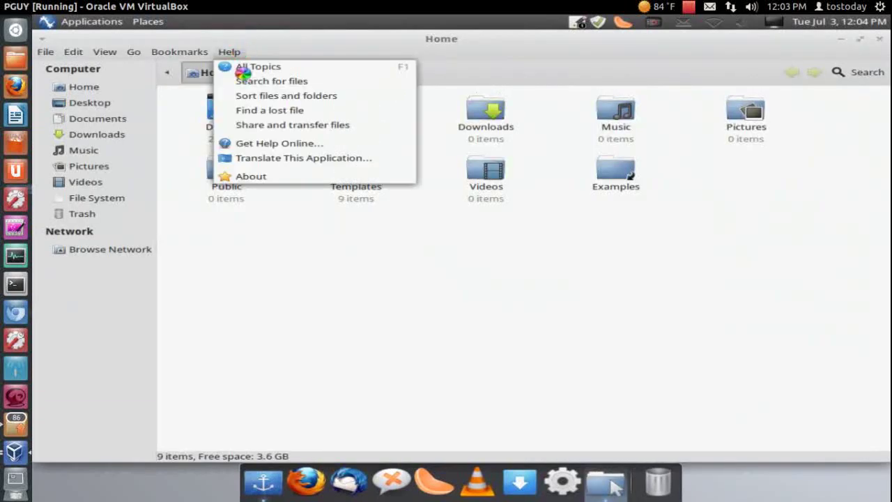
left_click(263, 176)
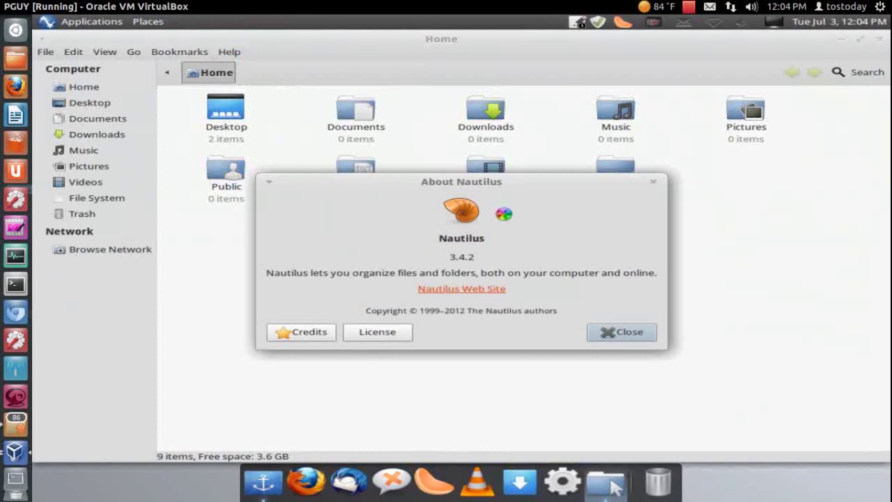
left_click(617, 331)
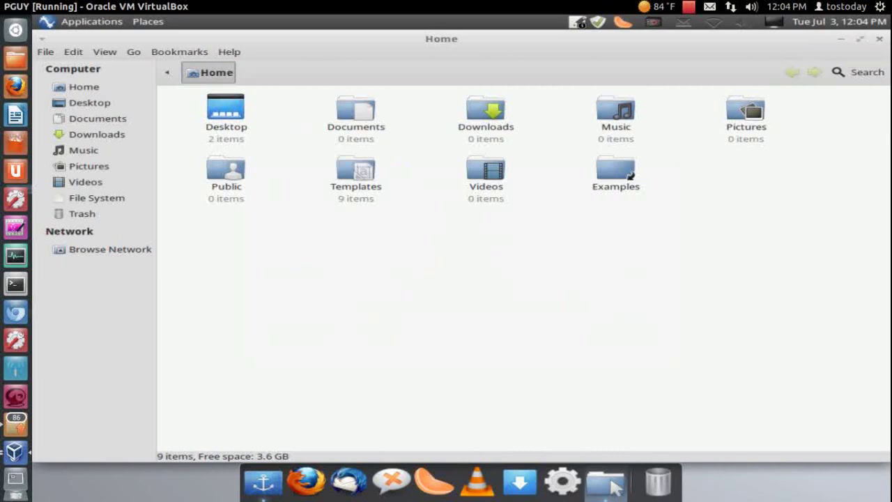
left_click(880, 40)
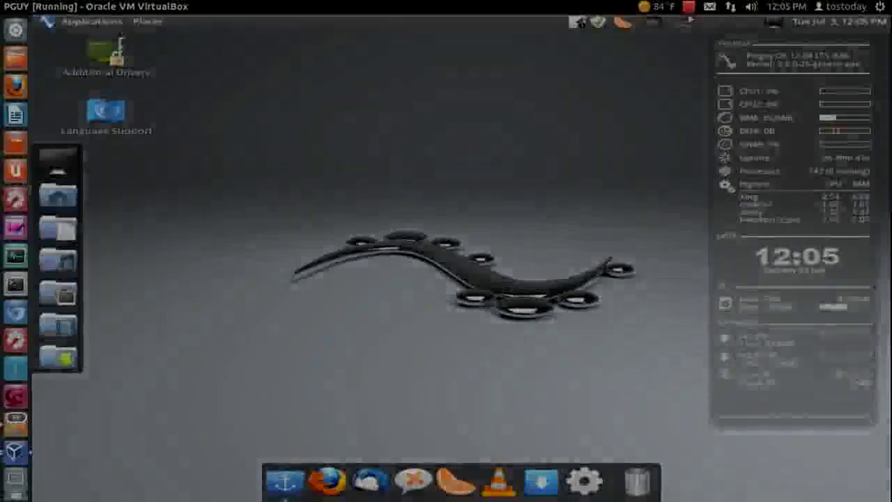
left_click(688, 6)
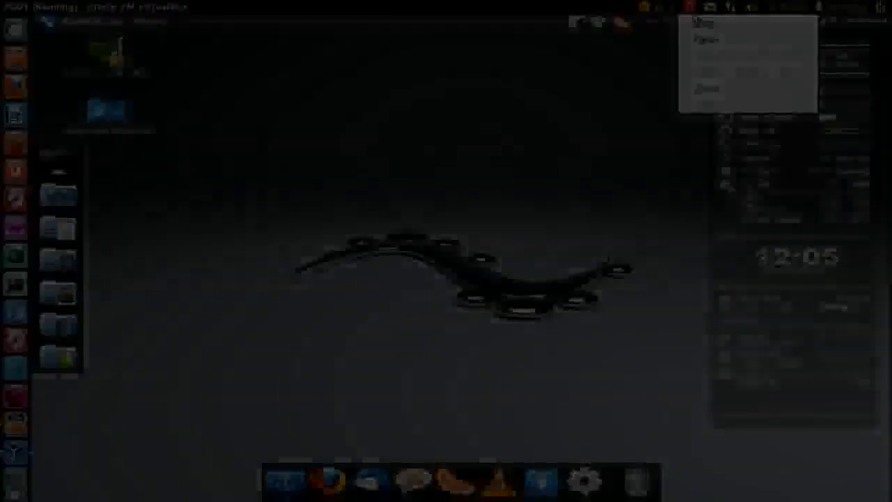